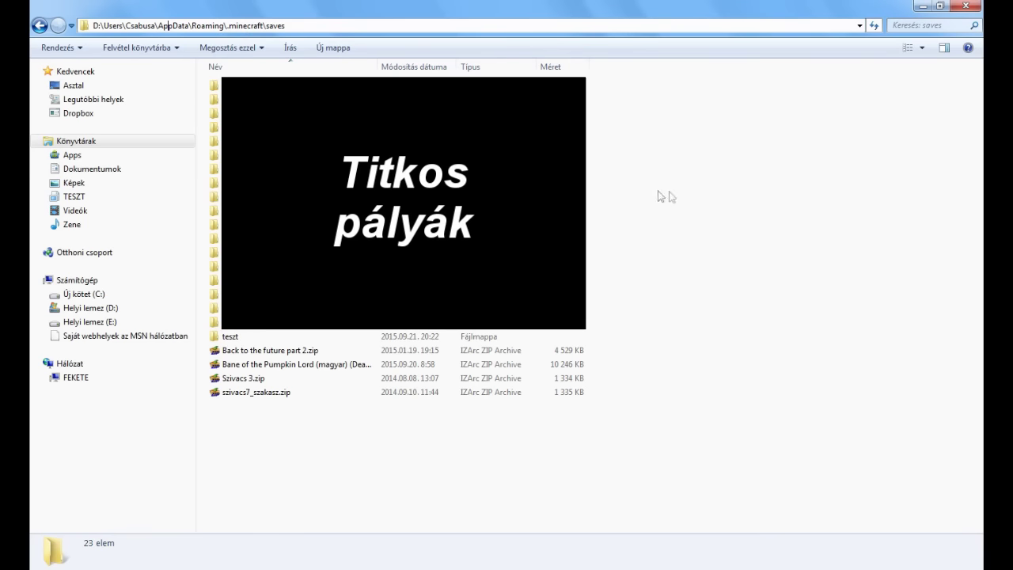
Open the %appdata% folder through the Windows Run dialog.
{"action": "left_click", "coordinate": [665, 196]}
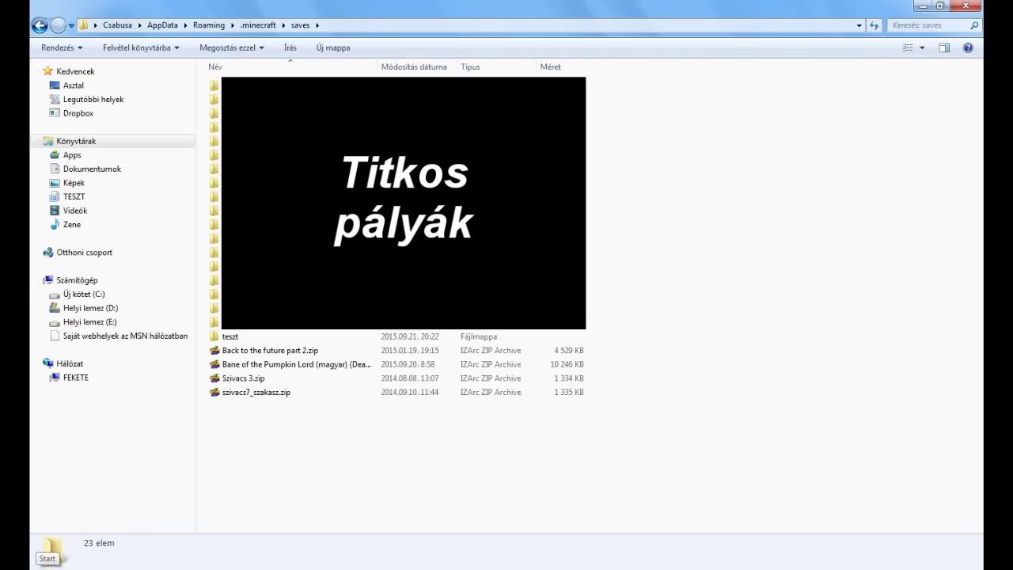
{"action": "left_click", "coordinate": [49, 544]}
{"action": "left_click", "coordinate": [235, 477]}
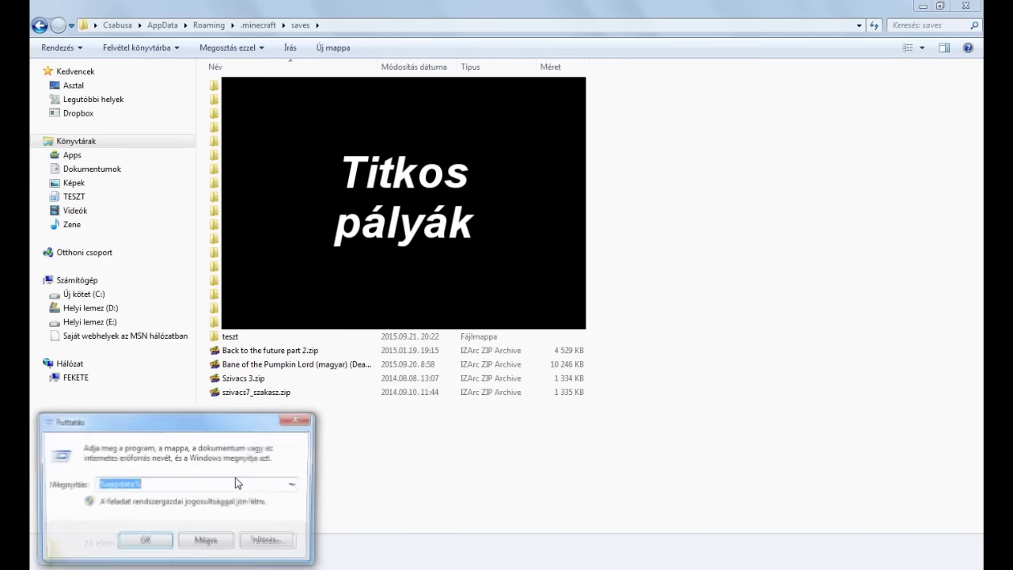
{"action": "left_click", "coordinate": [153, 488]}
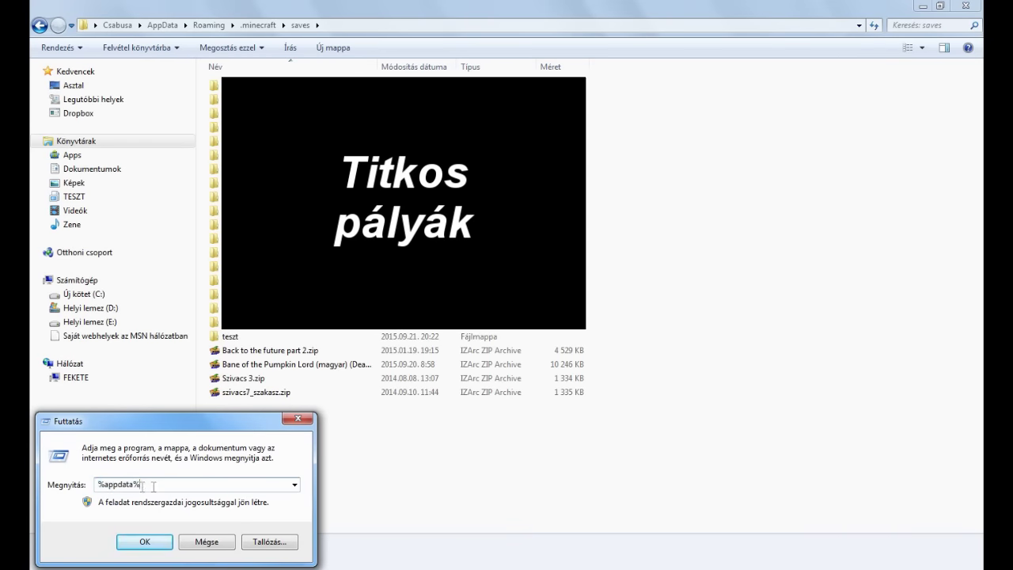
{"action": "left_click", "coordinate": [143, 542]}
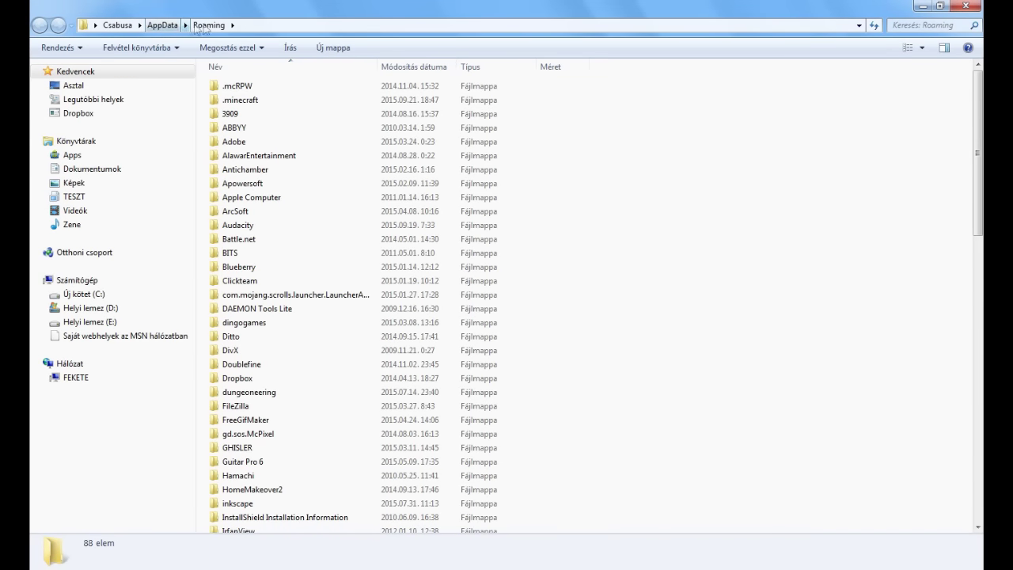
Go to the saves folder inside .minecraft, look into the teszt world folder and return to saves.
{"action": "left_click", "coordinate": [266, 101]}
{"action": "double_click", "coordinate": [266, 102]}
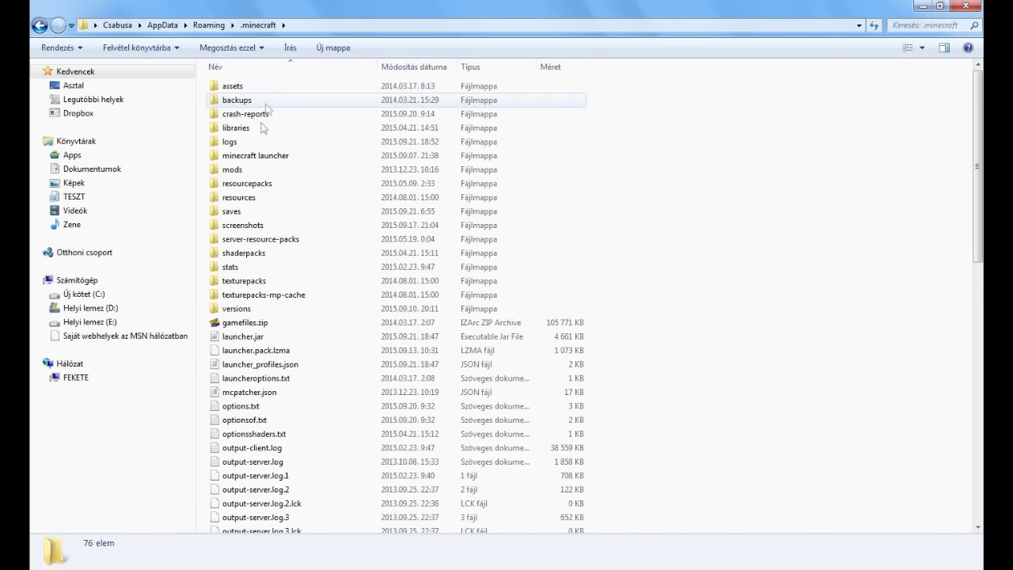
{"action": "double_click", "coordinate": [237, 211]}
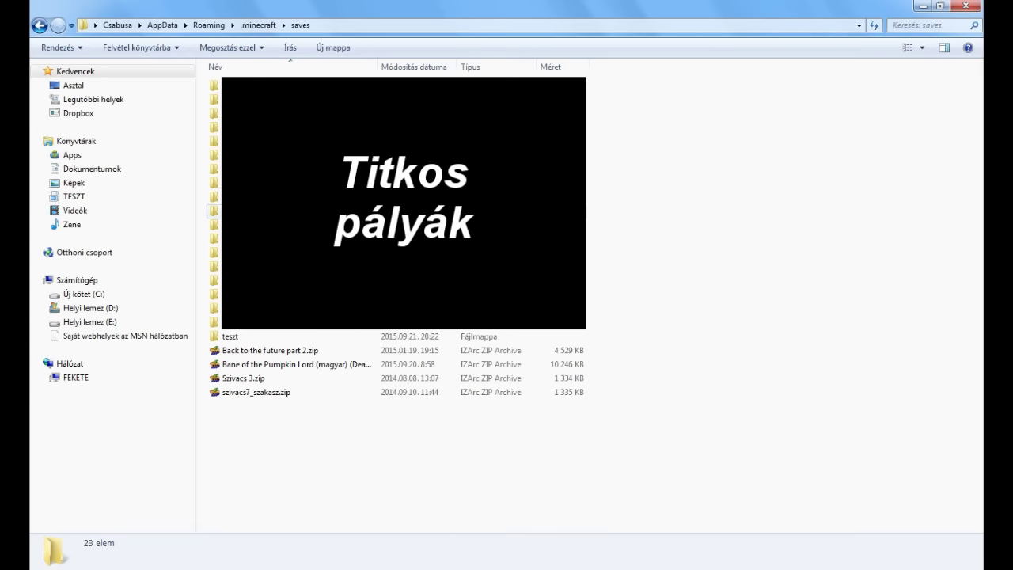
{"action": "double_click", "coordinate": [240, 339]}
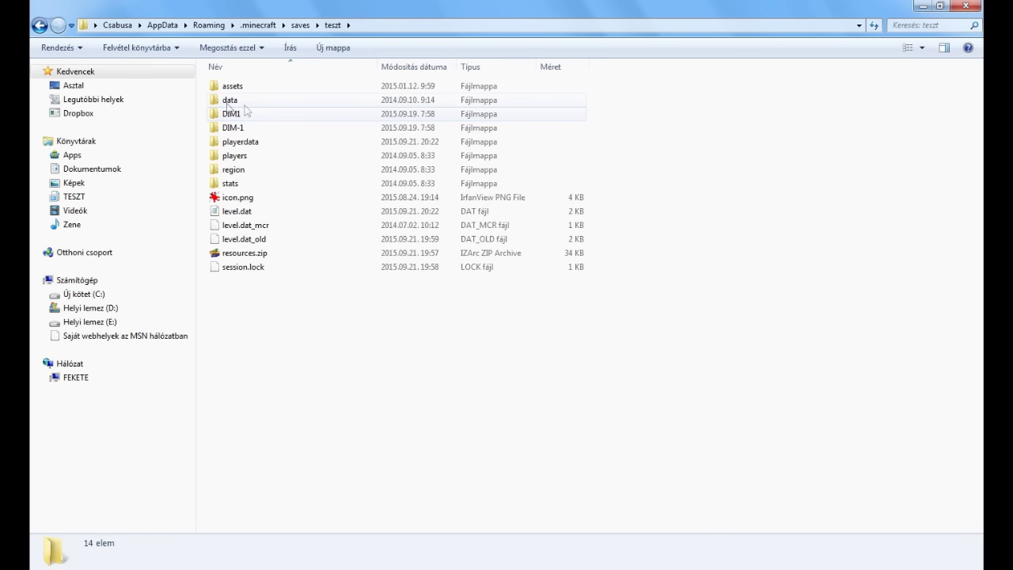
{"action": "left_click", "coordinate": [301, 26]}
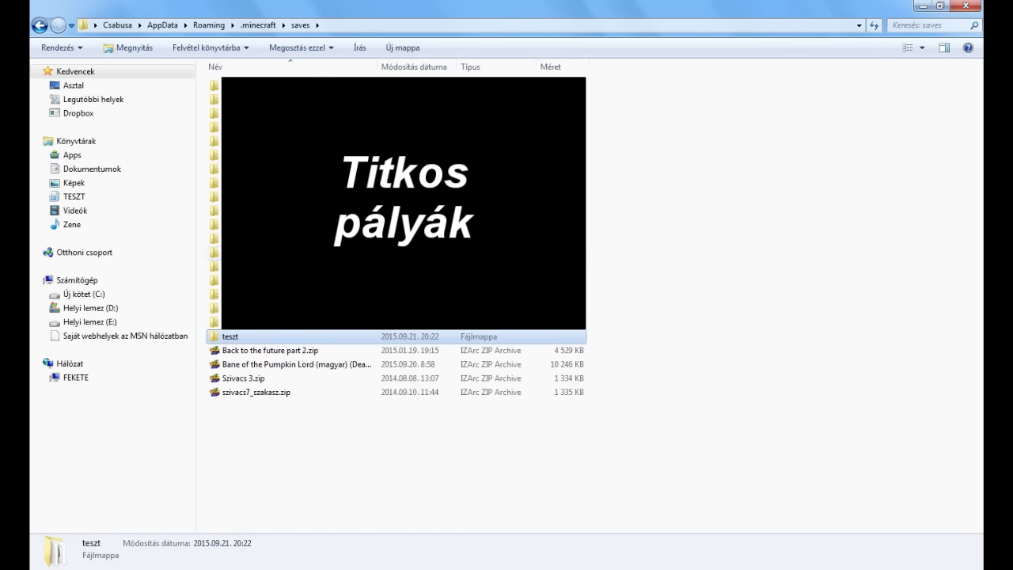
Compress the teszt world folder into a zip archive in the saves folder.
{"action": "right_click", "coordinate": [226, 340]}
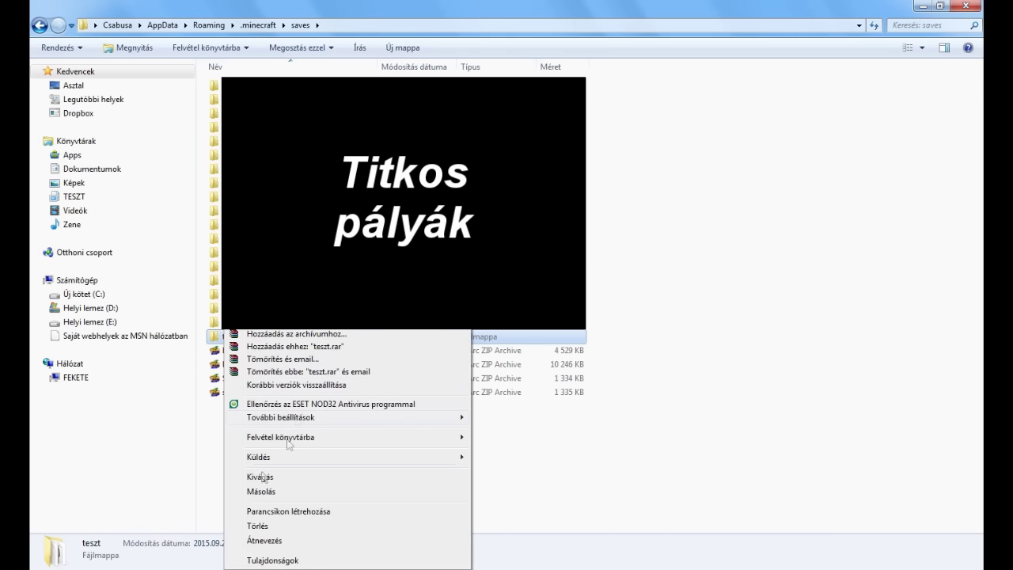
{"action": "mouse_move", "coordinate": [255, 465]}
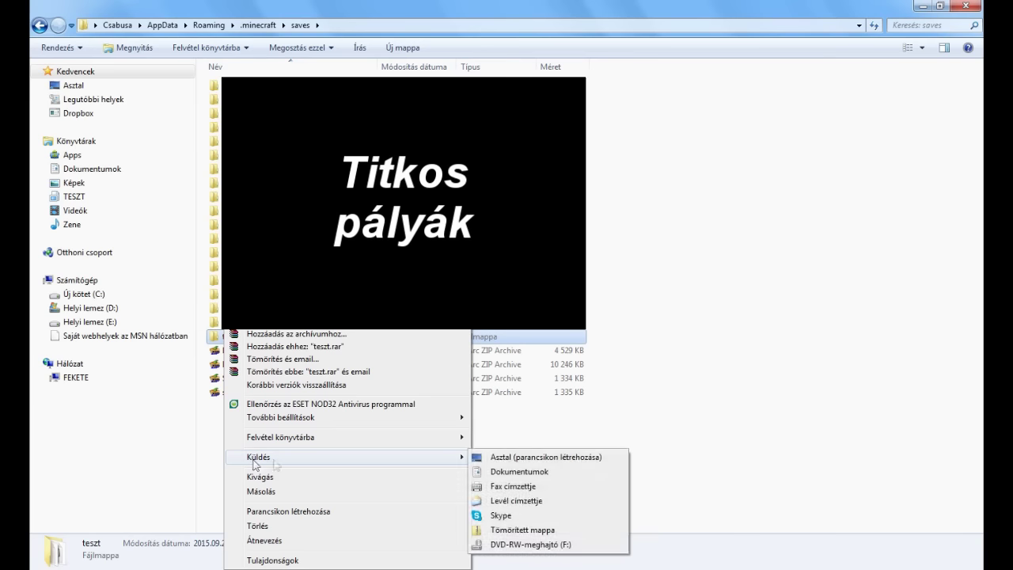
{"action": "left_click", "coordinate": [519, 530]}
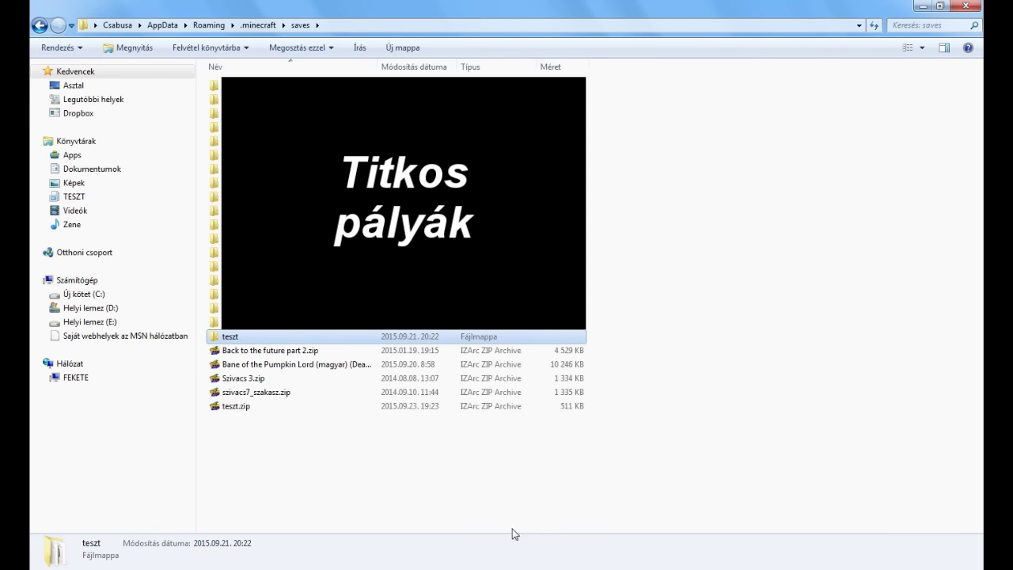
Open teszt.zip to check the world files inside its teszt folder, and close the archive viewer.
{"action": "left_click", "coordinate": [224, 410]}
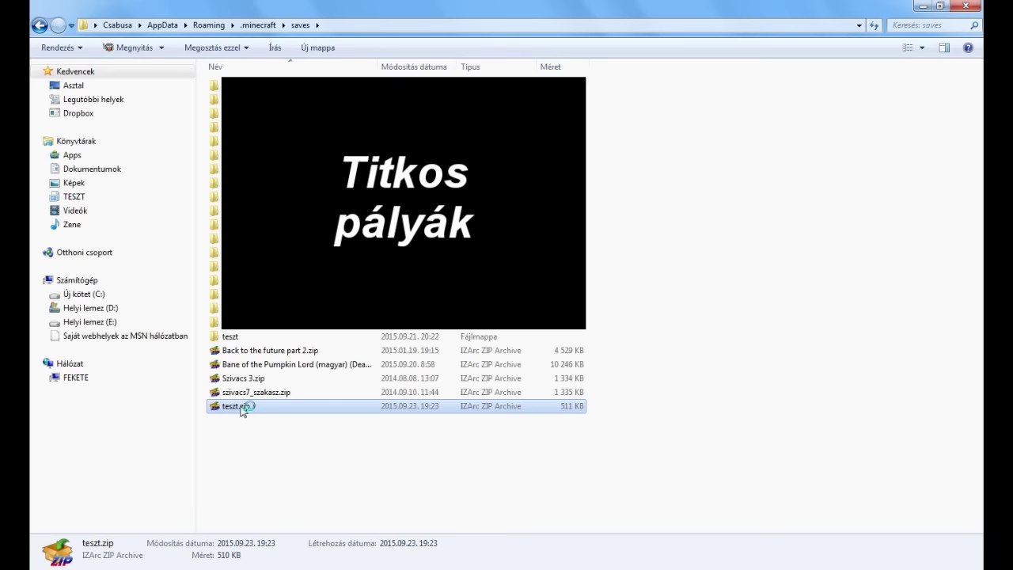
{"action": "double_click", "coordinate": [190, 199]}
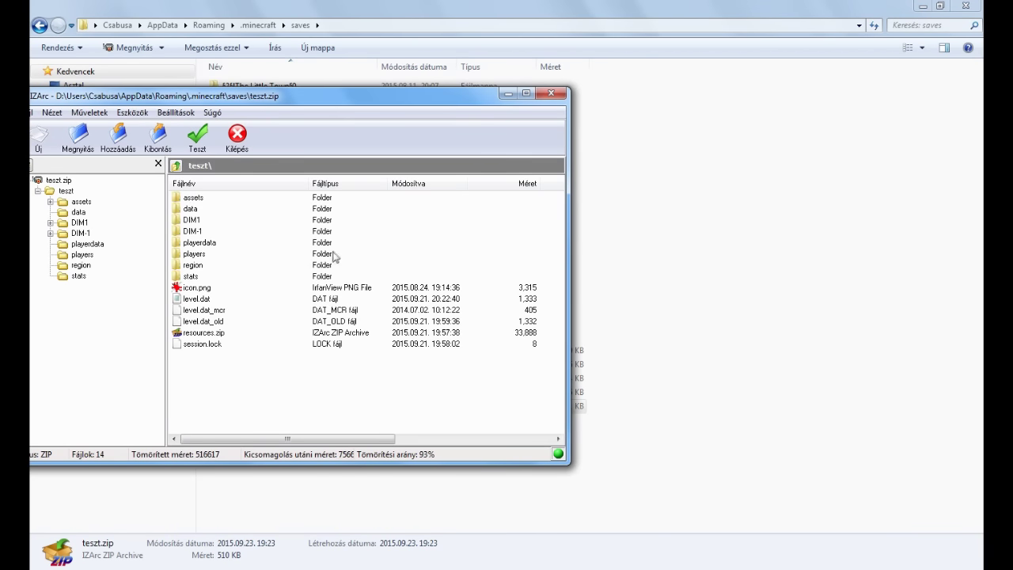
{"action": "left_click", "coordinate": [551, 93]}
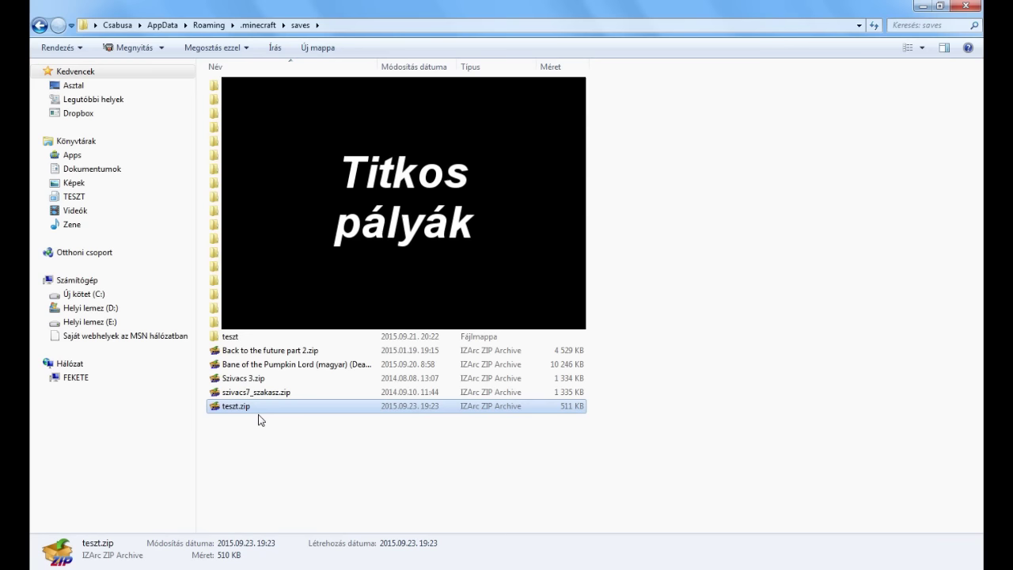
Switch to Gmail, compose a new message with teszt.zip from the saves folder attached, and enter "fbdfb" as recipient.
{"action": "left_click", "coordinate": [225, 566]}
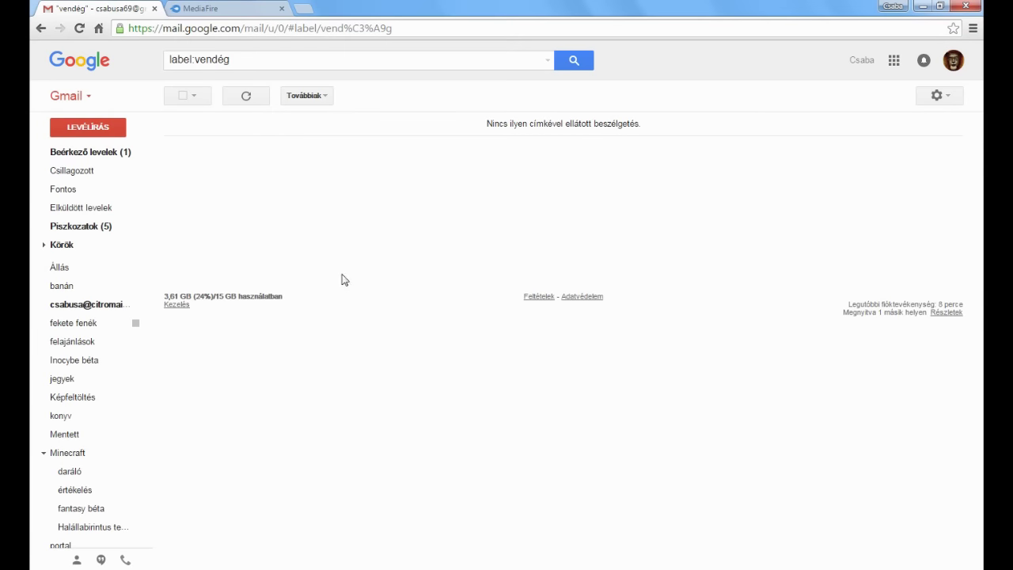
{"action": "left_click", "coordinate": [88, 128]}
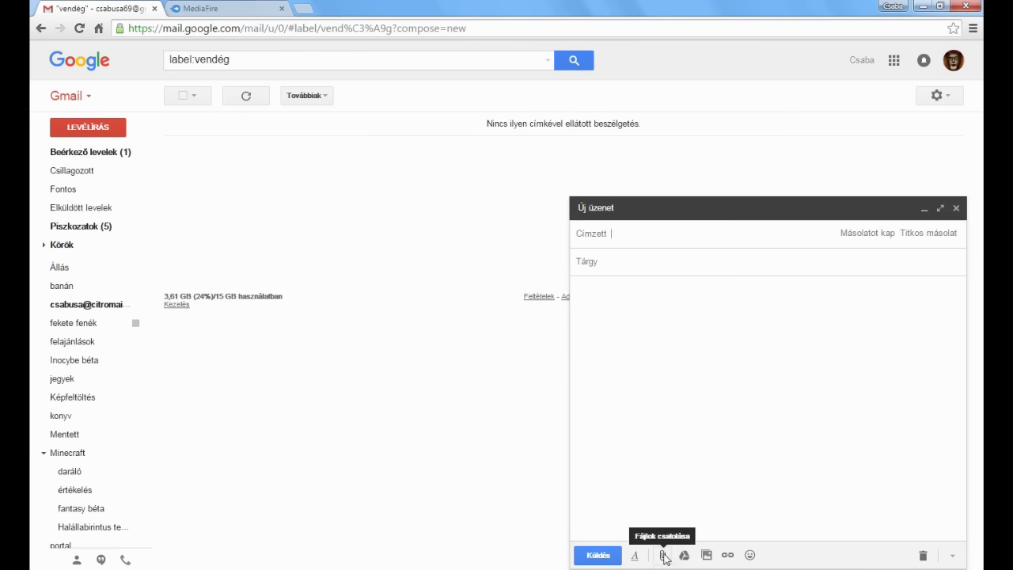
{"action": "mouse_move", "coordinate": [372, 568]}
{"action": "left_click", "coordinate": [425, 501]}
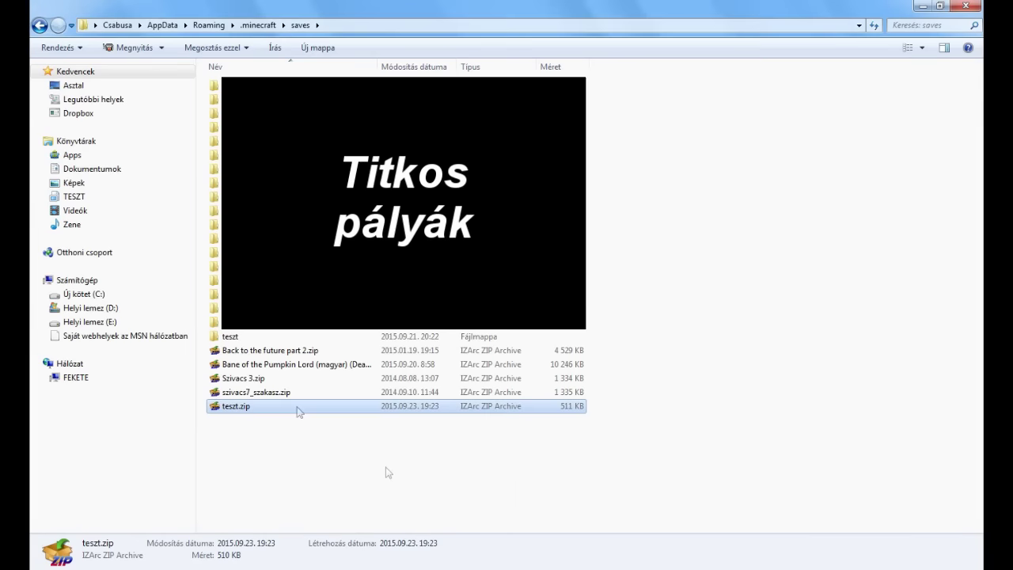
{"action": "left_click_drag", "start_coordinate": [226, 412], "coordinate": [688, 368]}
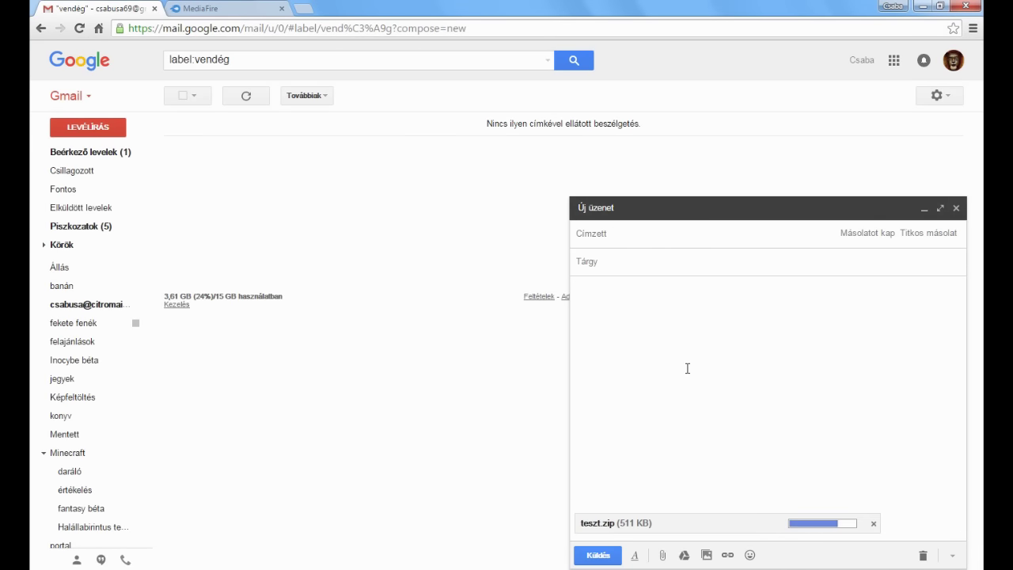
{"action": "left_click", "coordinate": [621, 233]}
{"action": "type", "text": "fbdfb"}
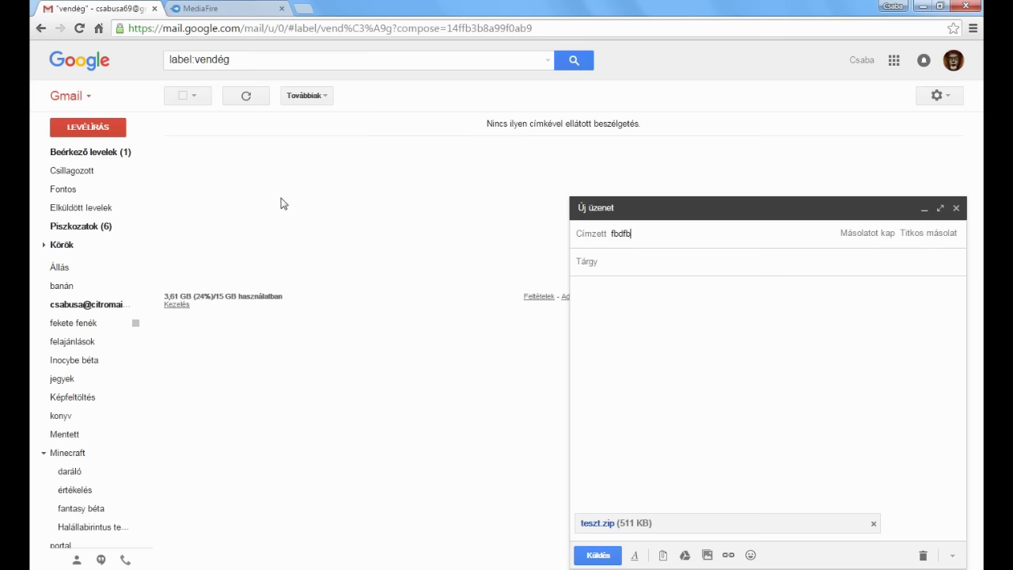
Switch to MediaFire and upload teszt.zip from the saves folder to My Files.
{"action": "left_click", "coordinate": [223, 9]}
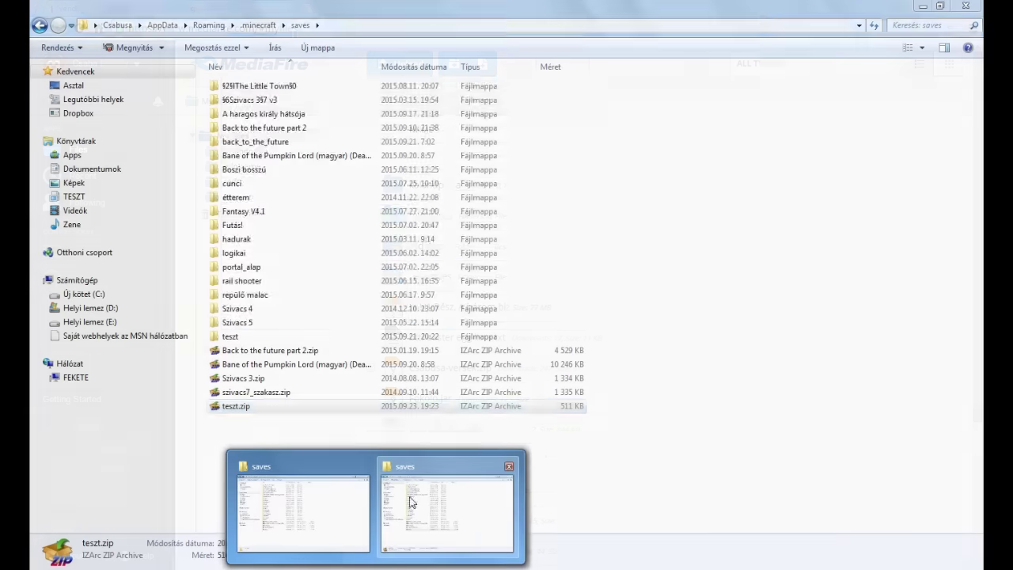
{"action": "left_click", "coordinate": [410, 502]}
{"action": "left_click_drag", "start_coordinate": [231, 415], "coordinate": [591, 319]}
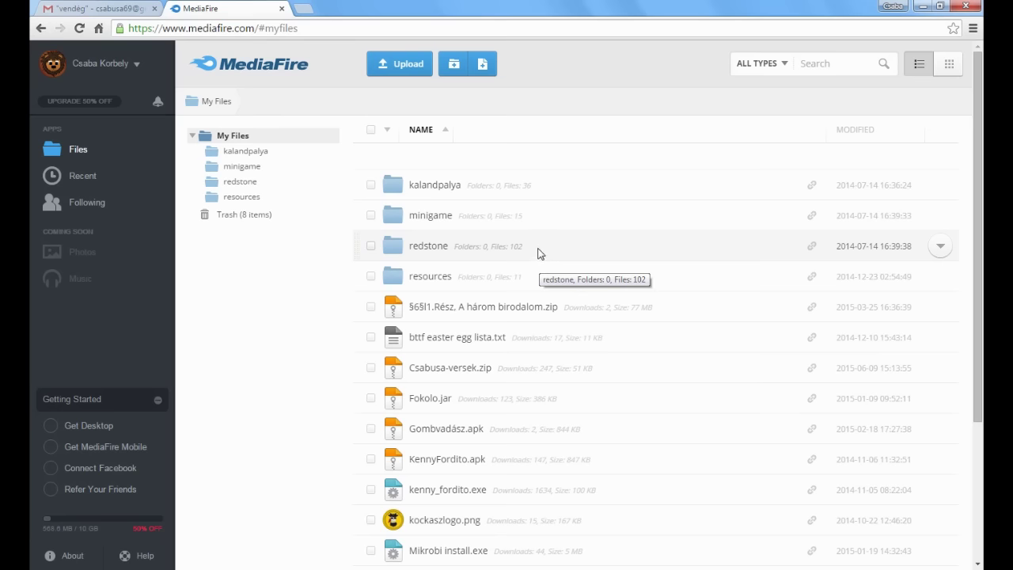
{"action": "scroll", "coordinate": [538, 249], "scroll_direction": "down", "scroll_amount": 3}
{"action": "mouse_move", "coordinate": [516, 554]}
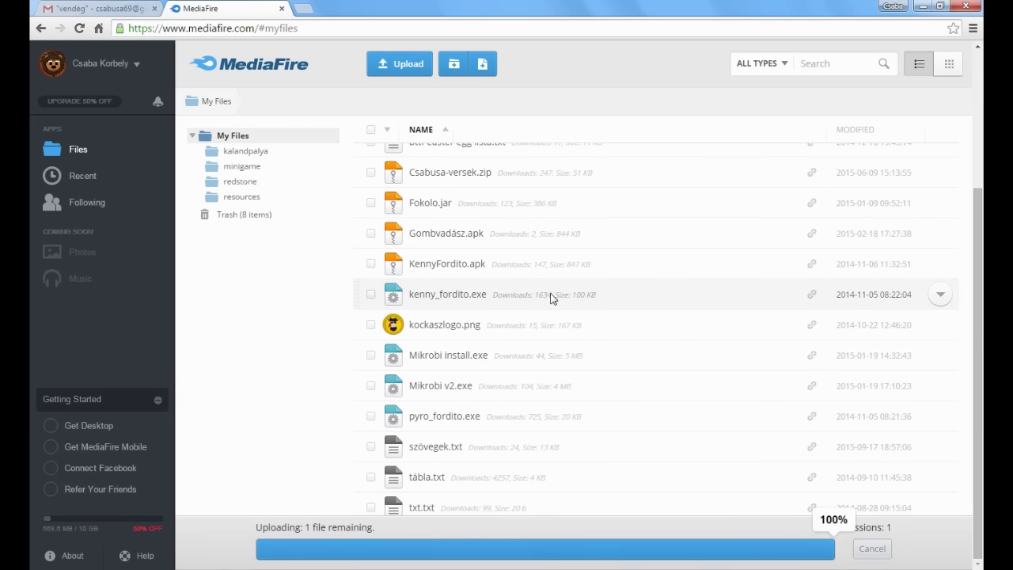
{"action": "scroll", "coordinate": [551, 296], "scroll_direction": "up", "scroll_amount": 3}
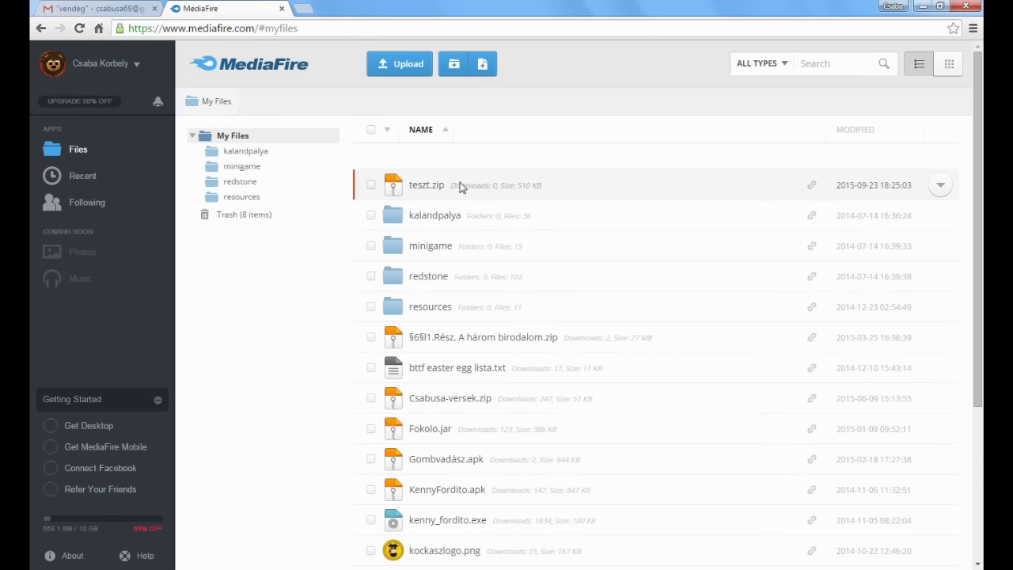
Open the Share dialog for the uploaded teszt.zip and copy its download link.
{"action": "left_click", "coordinate": [942, 188]}
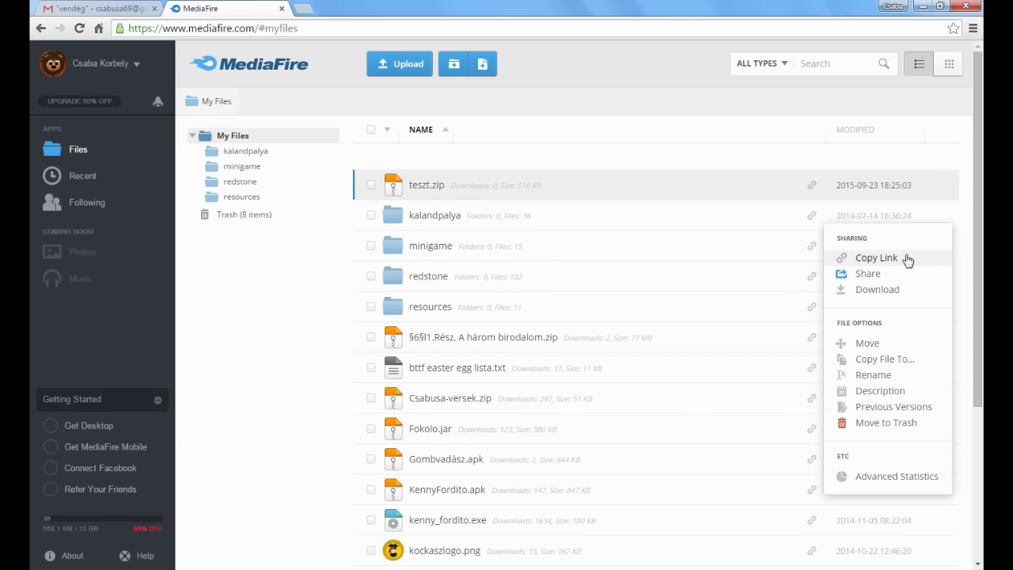
{"action": "left_click", "coordinate": [873, 278]}
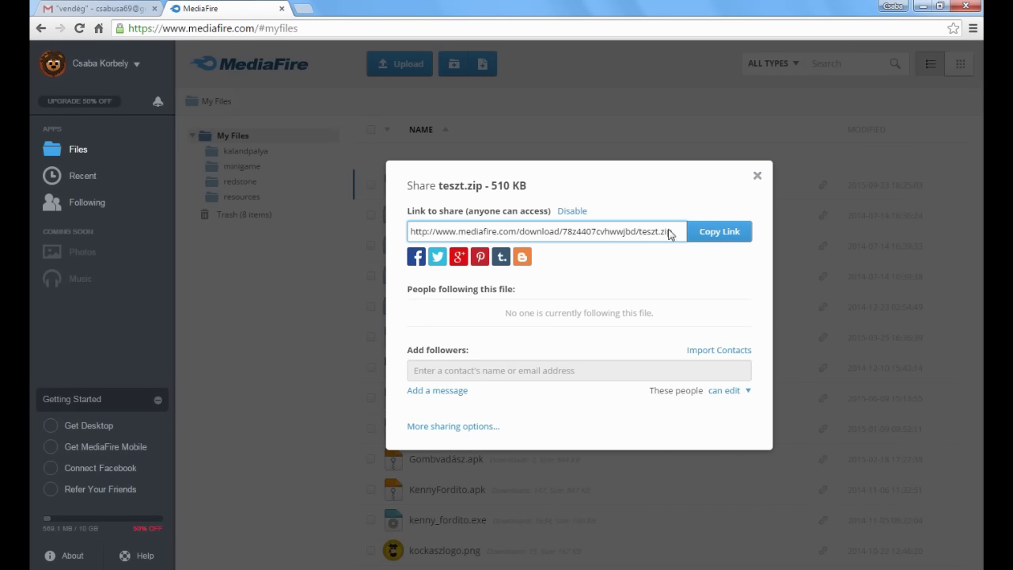
{"action": "left_click", "coordinate": [718, 236]}
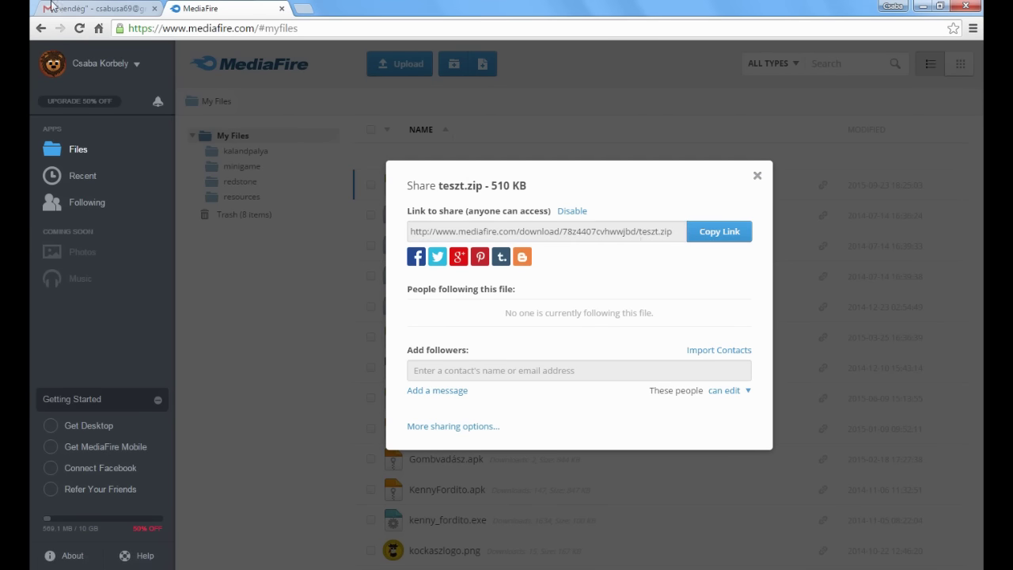
Recopy the teszt.zip link from MediaFire's Share dialog and paste it into the body of the Gmail message.
{"action": "left_click", "coordinate": [103, 8]}
{"action": "left_click", "coordinate": [656, 286]}
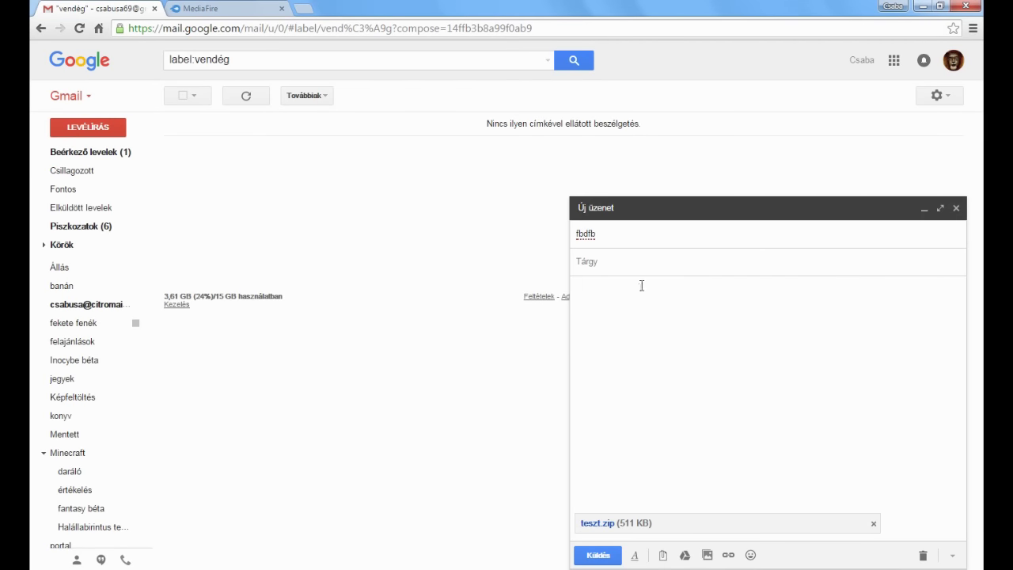
{"action": "left_click", "coordinate": [246, 8]}
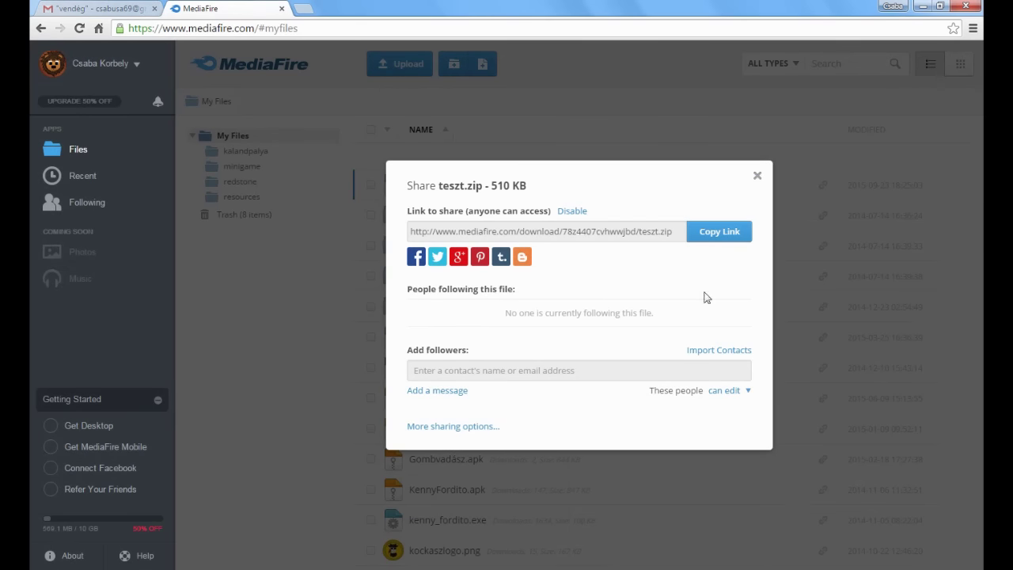
{"action": "triple_click", "coordinate": [655, 238]}
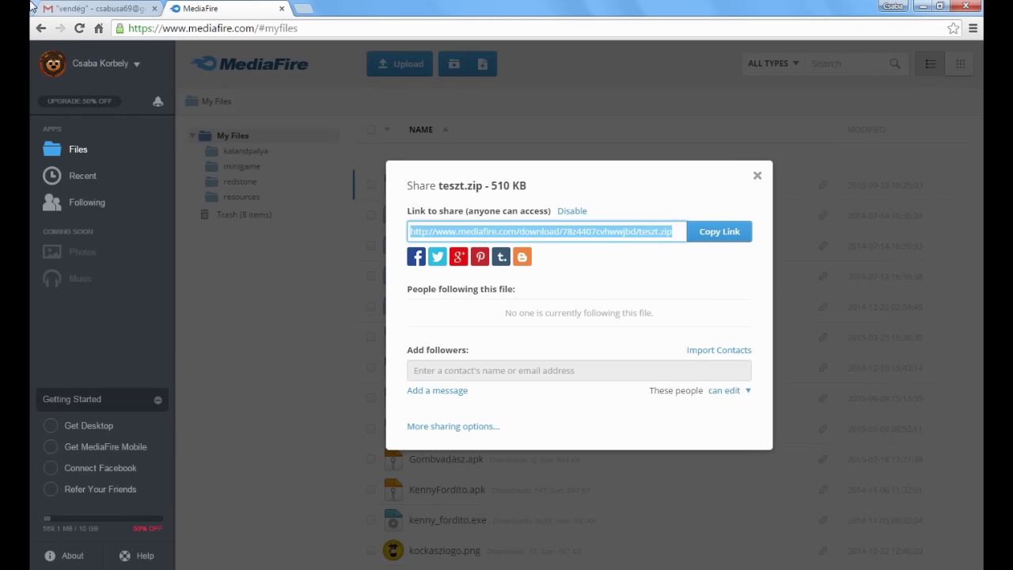
{"action": "left_click", "coordinate": [71, 7]}
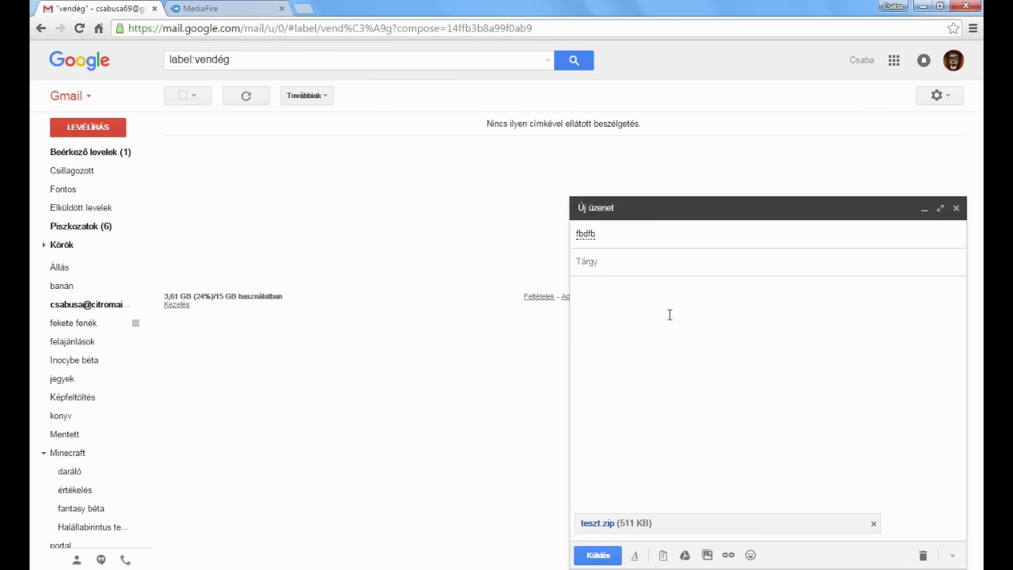
{"action": "key", "text": "ctrl+v"}
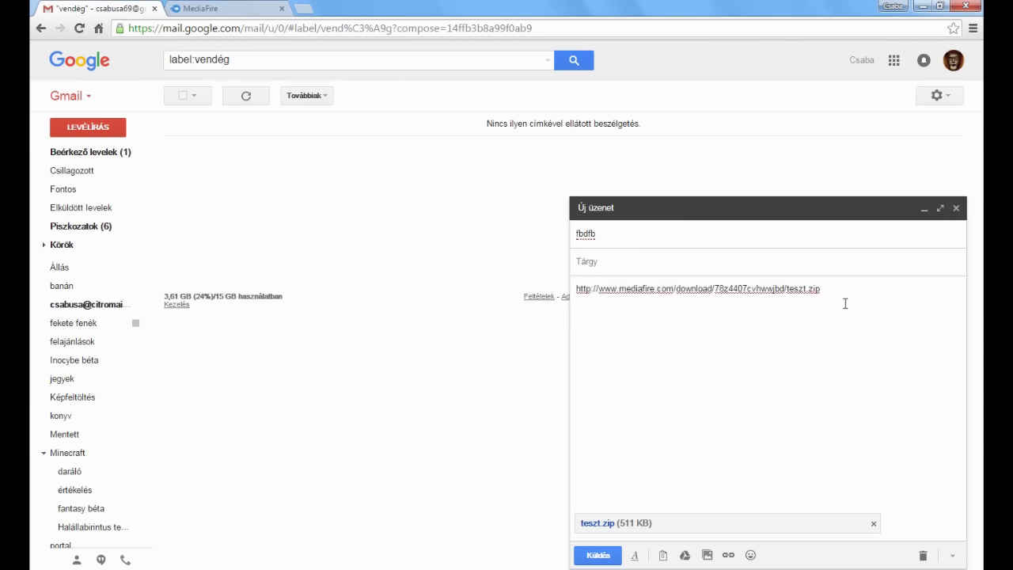